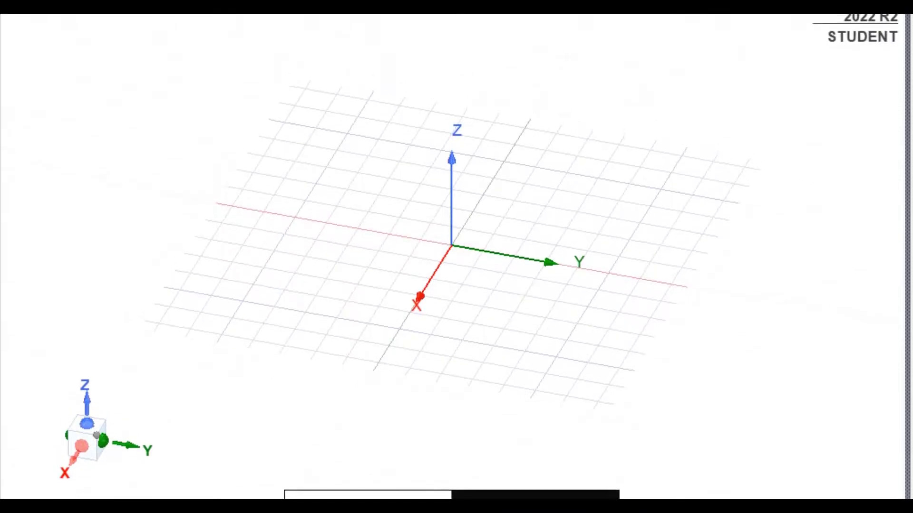
Save the BASICS project
{"action": "scroll", "coordinate": [452, 250], "scroll_direction": "up", "scroll_amount": 3}
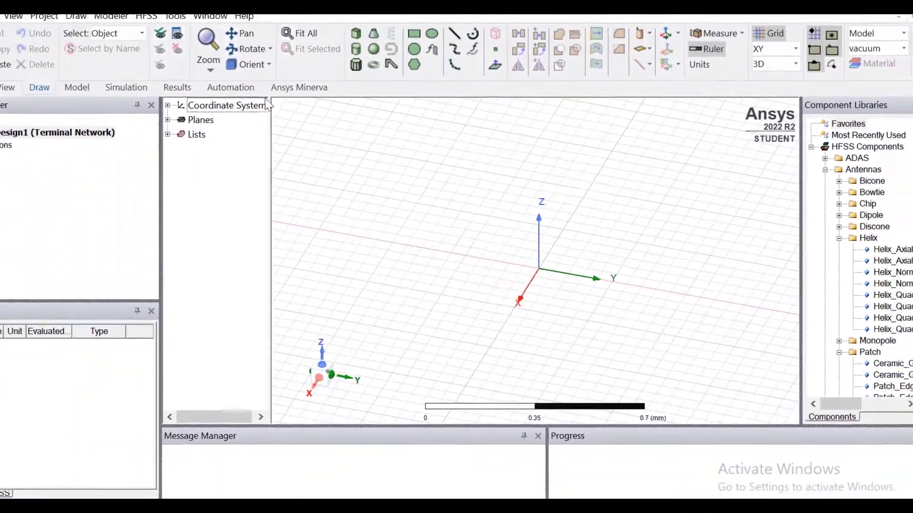
{"action": "left_click", "coordinate": [33, 37]}
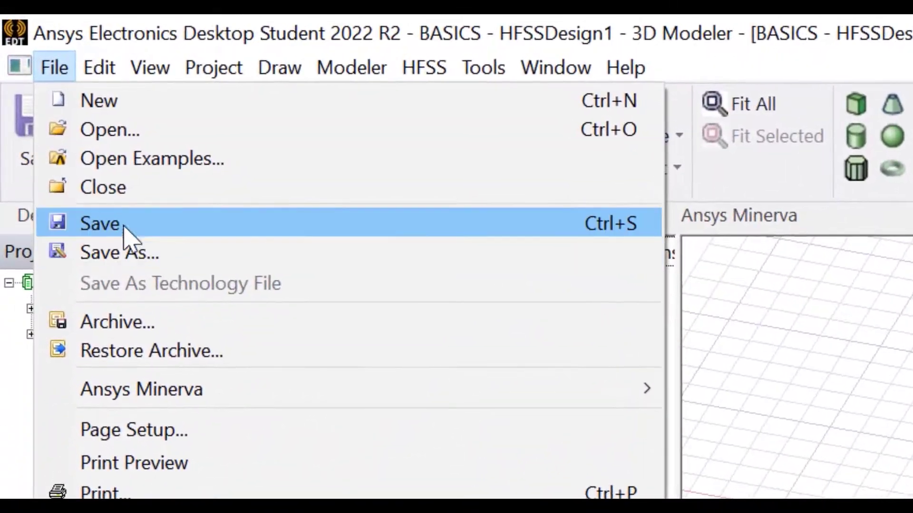
{"action": "left_click", "coordinate": [121, 233]}
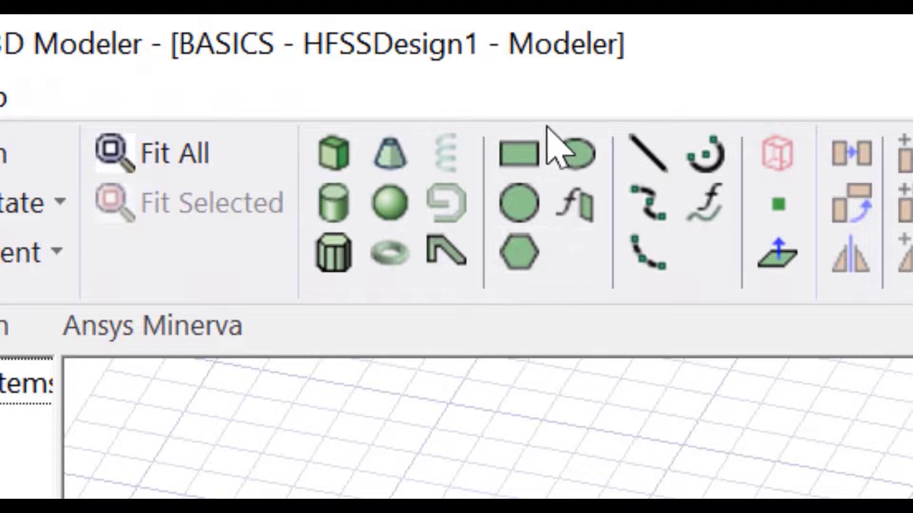
Draw a solid cylinder centred on the origin, standing on the XY plane and extending upward along Z
{"action": "left_click", "coordinate": [339, 210]}
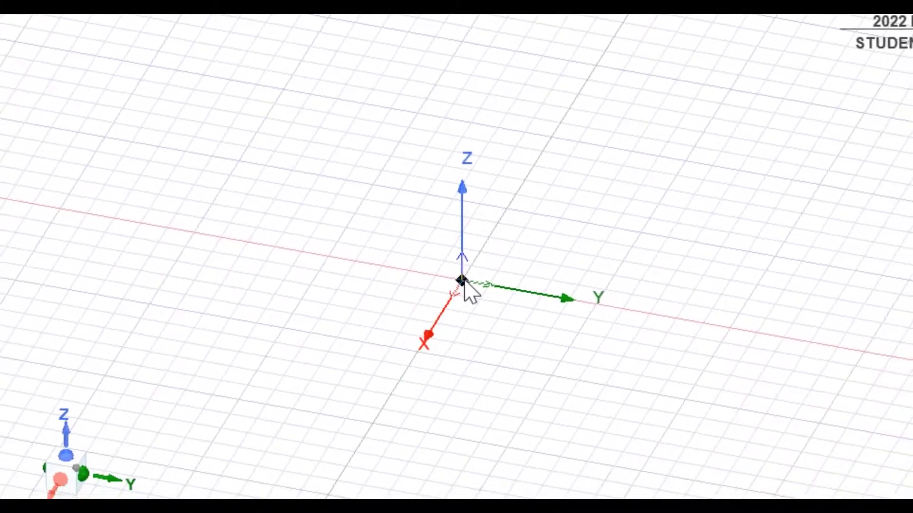
{"action": "left_click", "coordinate": [449, 273]}
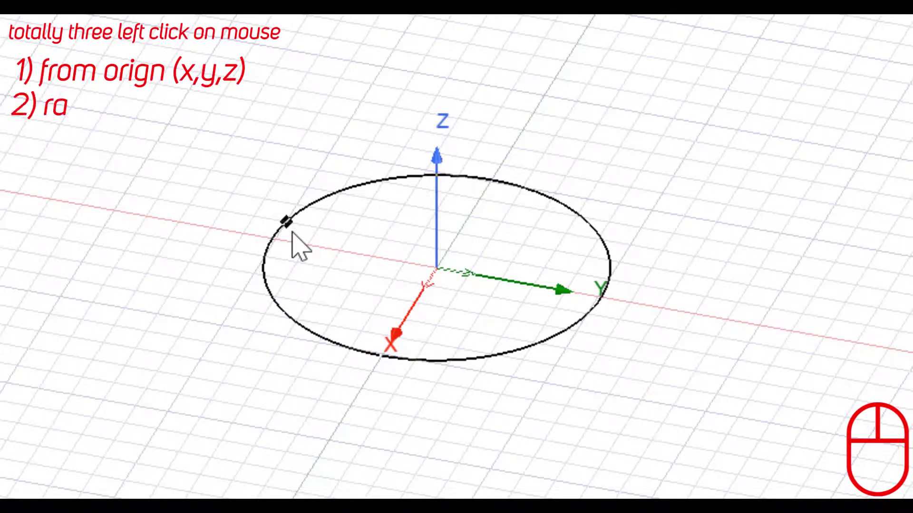
{"action": "left_click", "coordinate": [292, 233]}
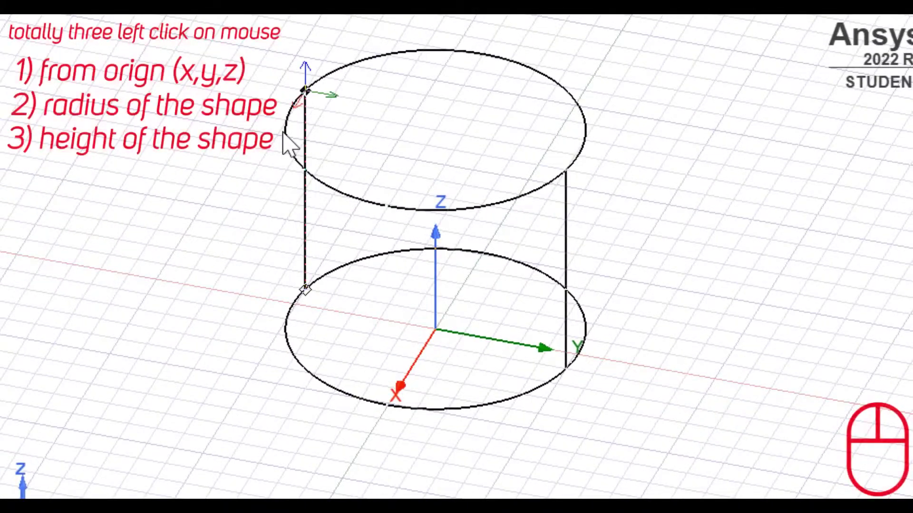
{"action": "left_click", "coordinate": [285, 137]}
{"action": "left_click", "coordinate": [767, 356]}
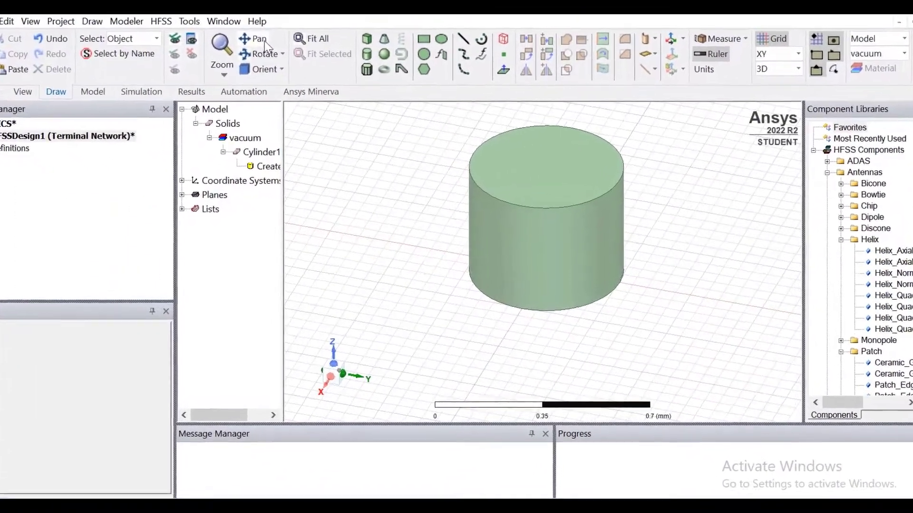
{"action": "left_click_drag", "start_coordinate": [547, 171], "coordinate": [546, 219]}
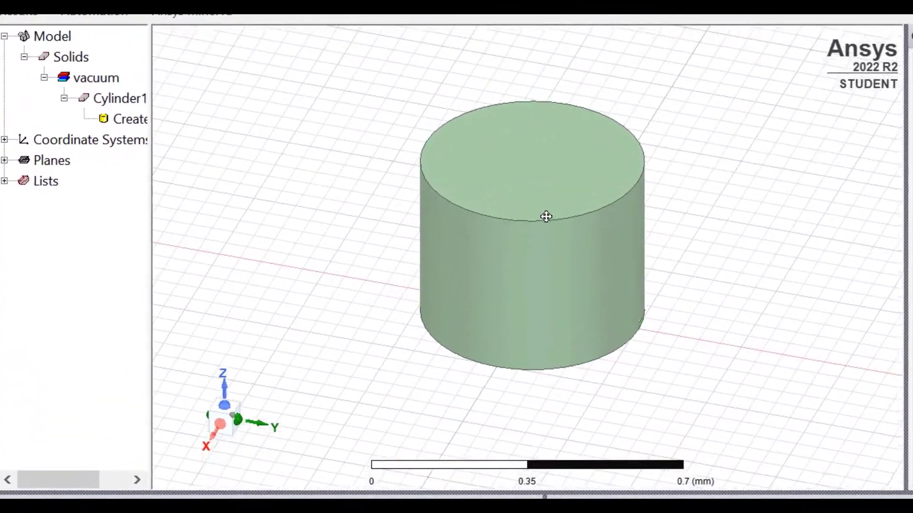
{"action": "scroll", "coordinate": [545, 219], "scroll_direction": "up", "scroll_amount": 3}
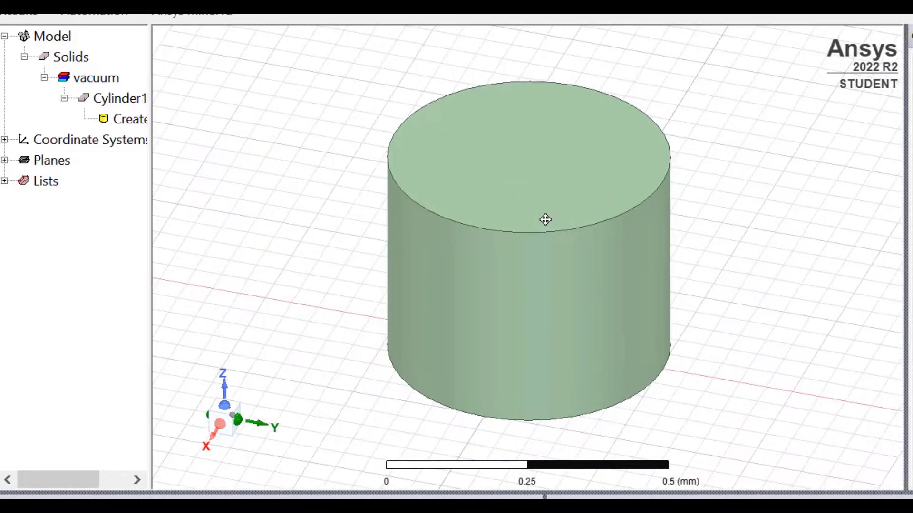
{"action": "scroll", "coordinate": [545, 220], "scroll_direction": "down", "scroll_amount": 5}
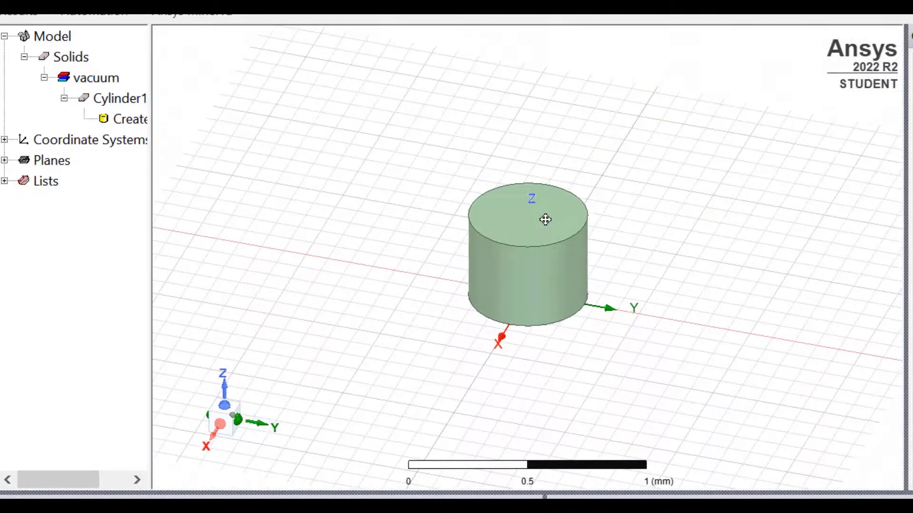
{"action": "scroll", "coordinate": [545, 219], "scroll_direction": "up", "scroll_amount": 5}
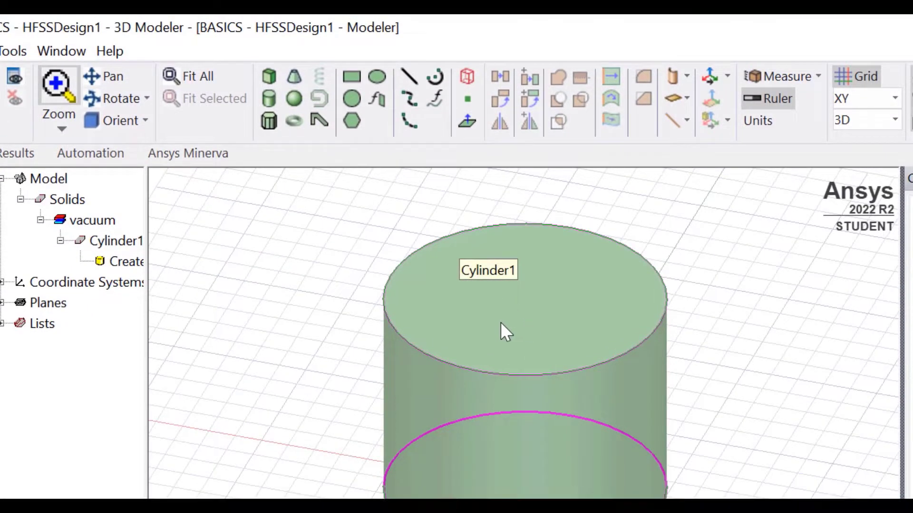
Widen the model tree, rename the cylinder as sample_model, and clear the selection
{"action": "left_click_drag", "start_coordinate": [148, 259], "coordinate": [303, 241]}
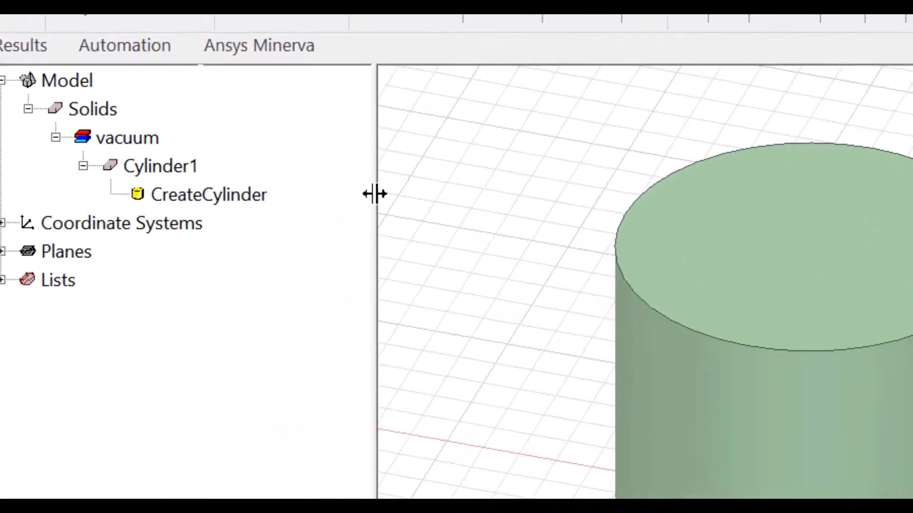
{"action": "left_click", "coordinate": [114, 218]}
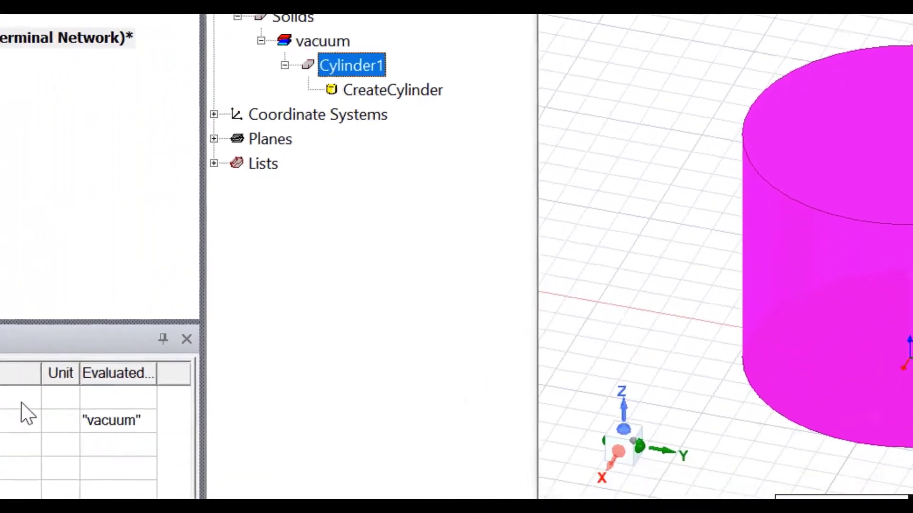
{"action": "left_click", "coordinate": [143, 320]}
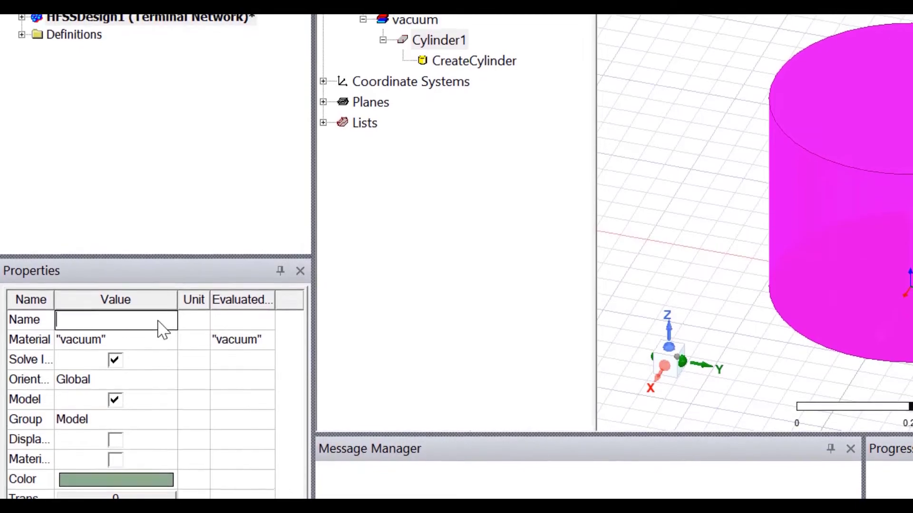
{"action": "type", "text": "sample_model"}
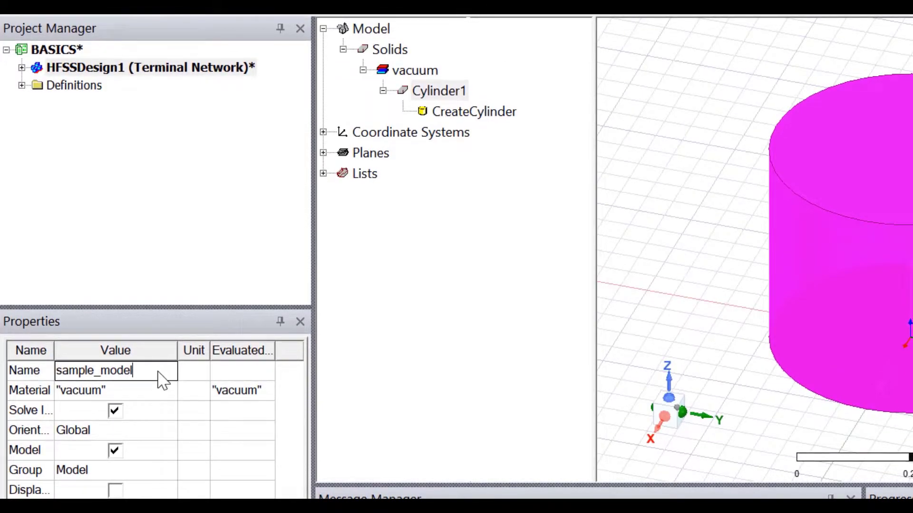
{"action": "key", "text": "Return"}
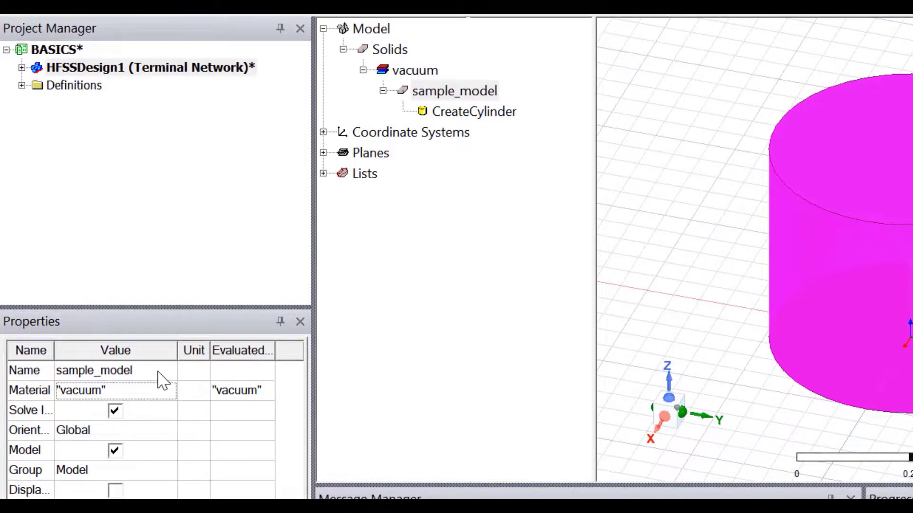
{"action": "left_click", "coordinate": [707, 293]}
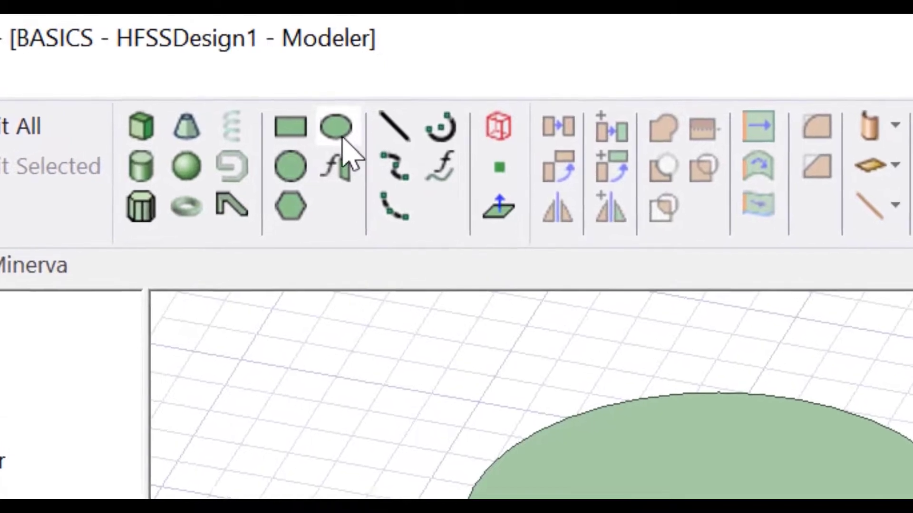
Draw a smaller concentric cylinder from the centre of sample_model's upper face down through its full height
{"action": "left_click", "coordinate": [136, 168]}
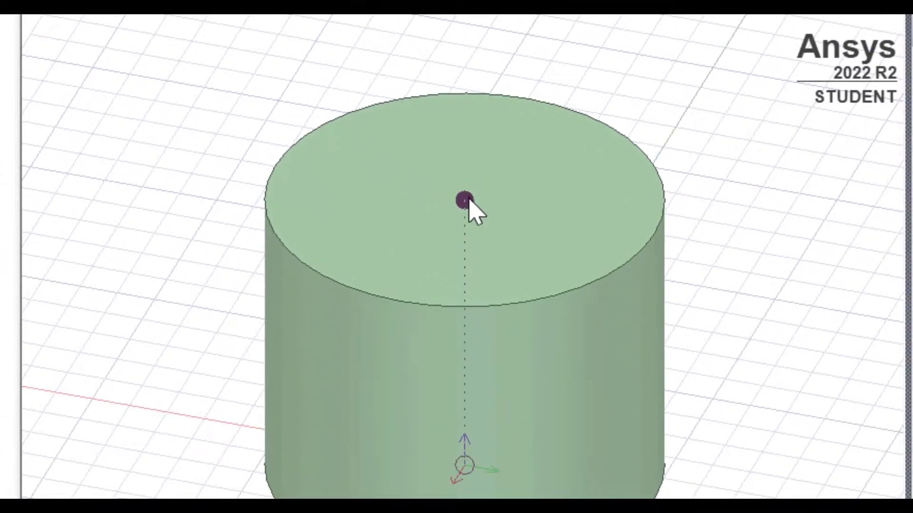
{"action": "left_click", "coordinate": [464, 200]}
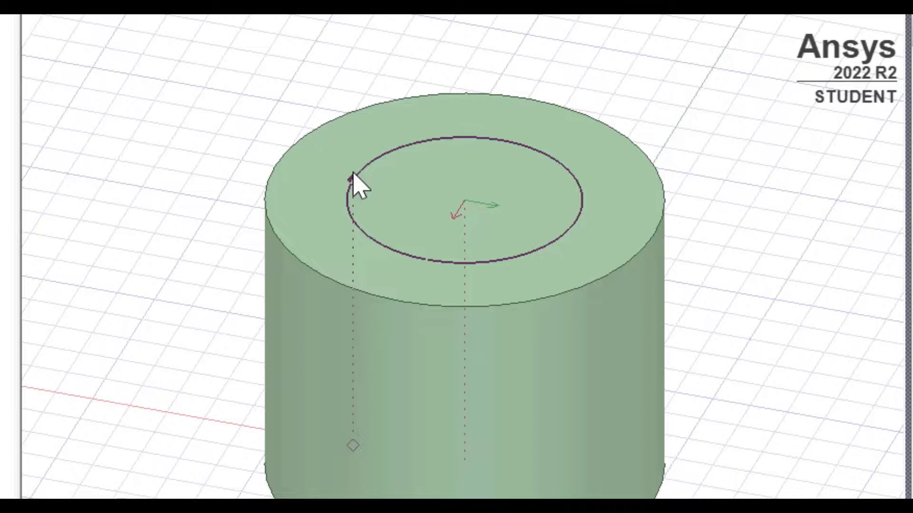
{"action": "left_click", "coordinate": [353, 192]}
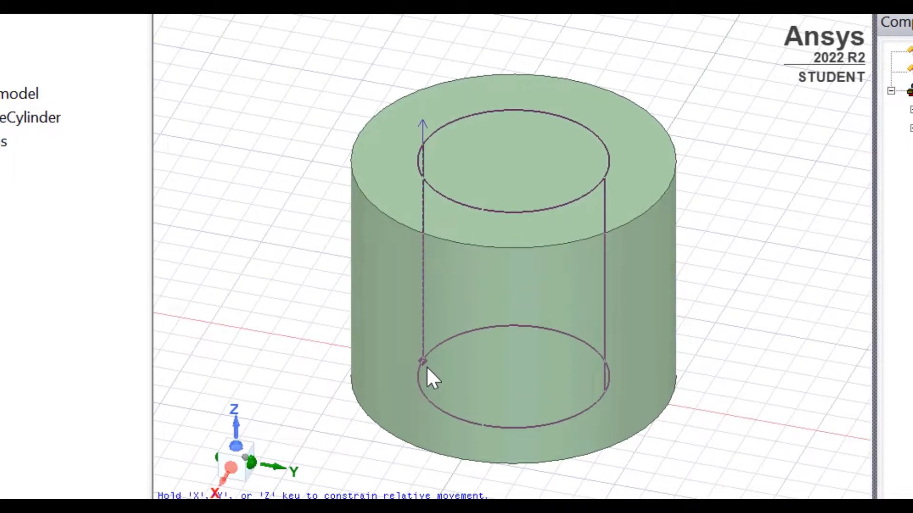
{"action": "left_click", "coordinate": [427, 382]}
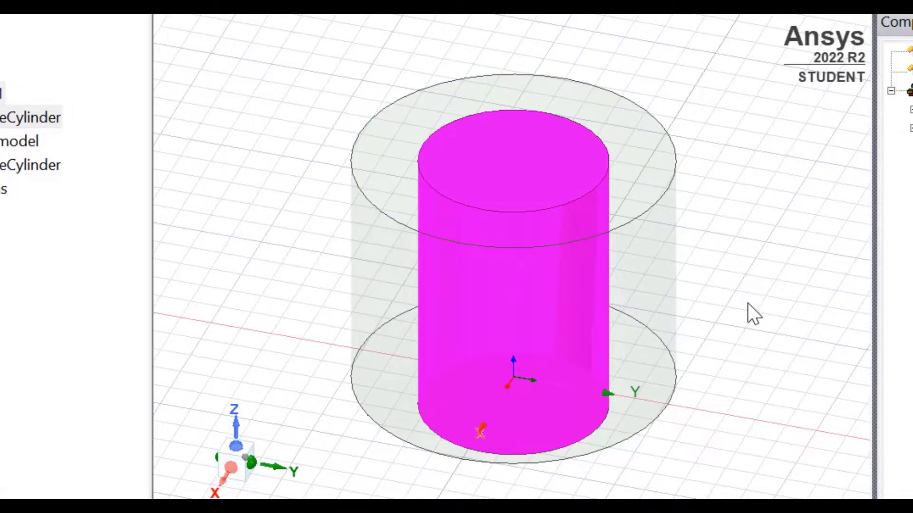
{"action": "scroll", "coordinate": [747, 303], "scroll_direction": "up", "scroll_amount": 1}
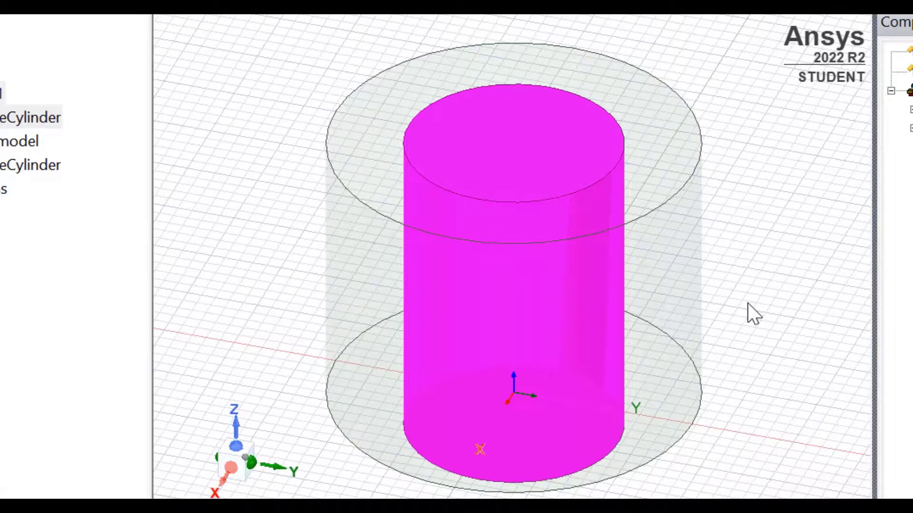
{"action": "left_click", "coordinate": [747, 304]}
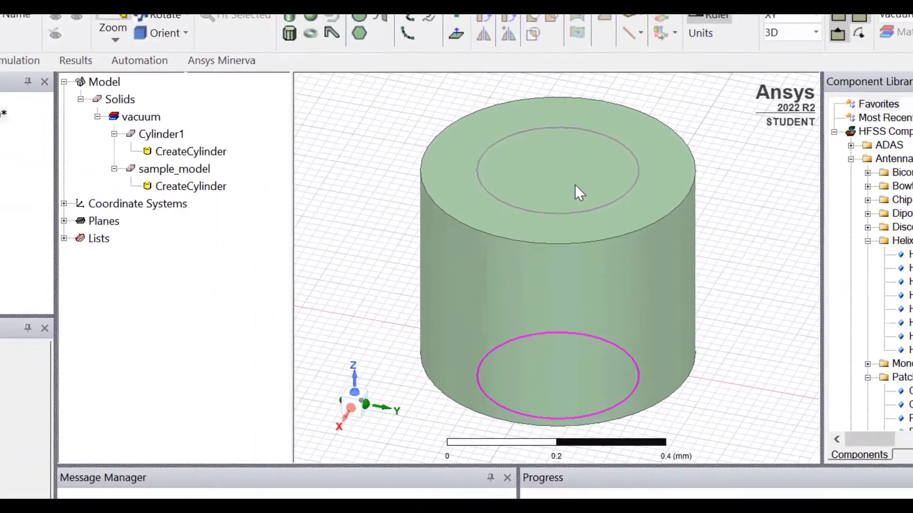
Rename the smaller inner cylinder as remove_part
{"action": "left_click", "coordinate": [575, 185]}
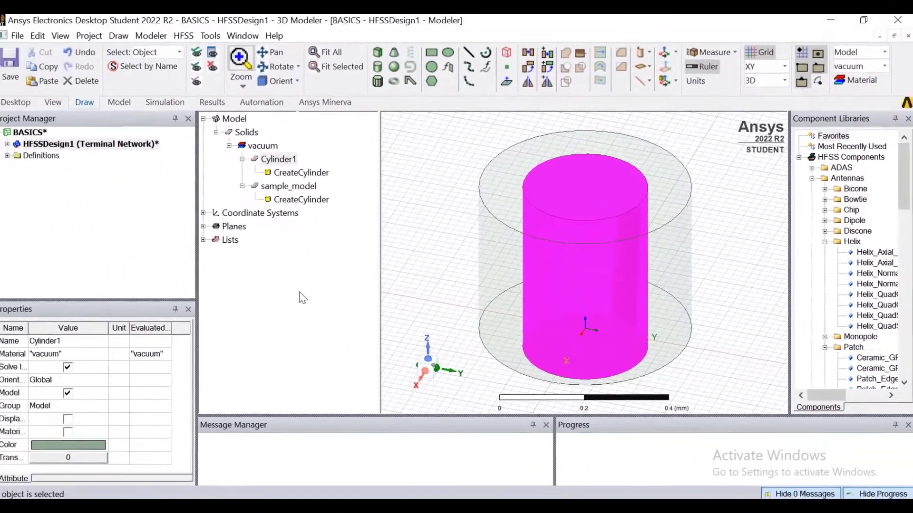
{"action": "left_click", "coordinate": [72, 341]}
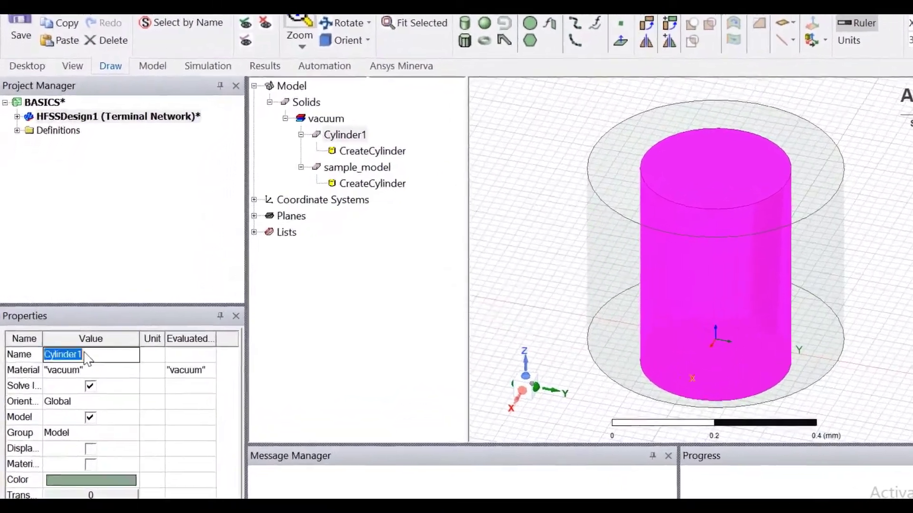
{"action": "key", "text": "BackSpace"}
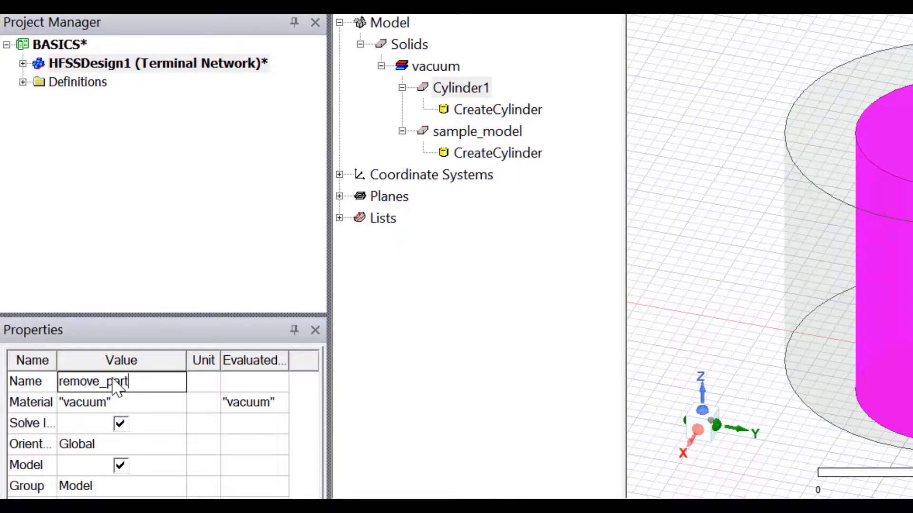
{"action": "type", "text": "remove_part"}
{"action": "key", "text": "Return"}
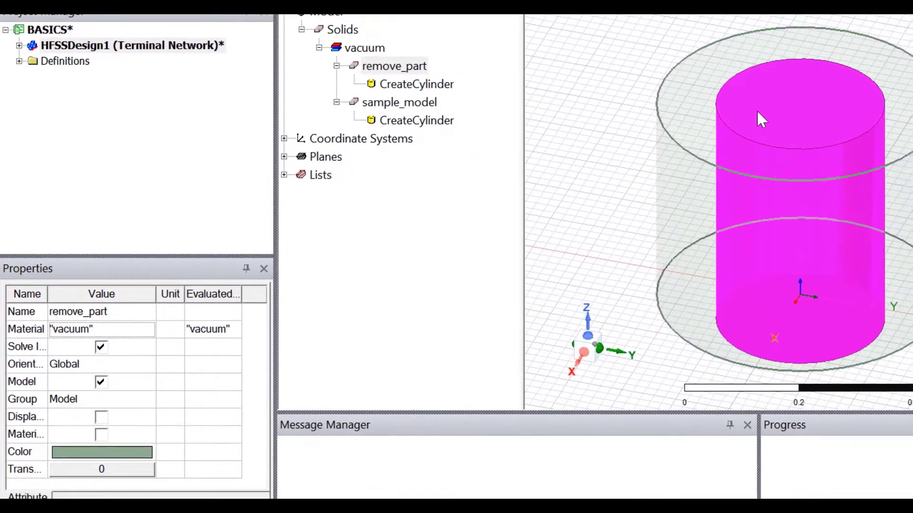
Set the colour of remove_part to yellow
{"action": "left_click", "coordinate": [145, 453]}
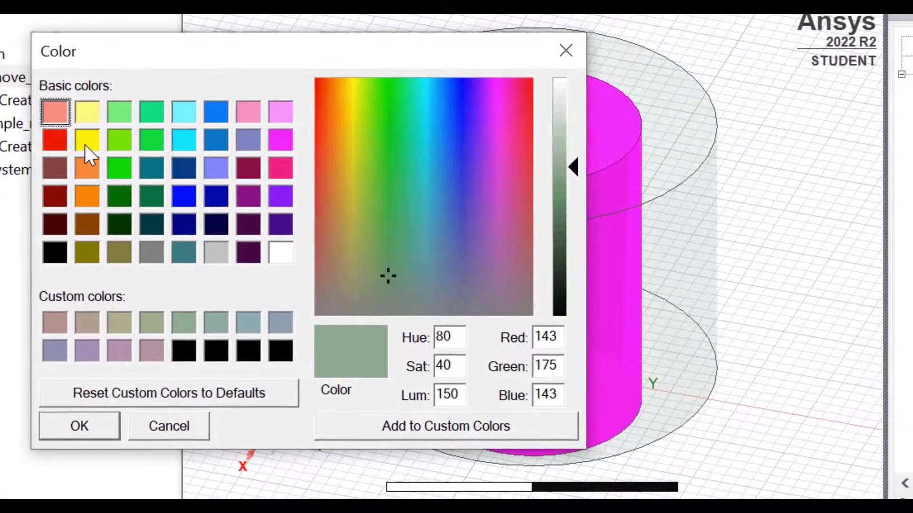
{"action": "left_click", "coordinate": [101, 140]}
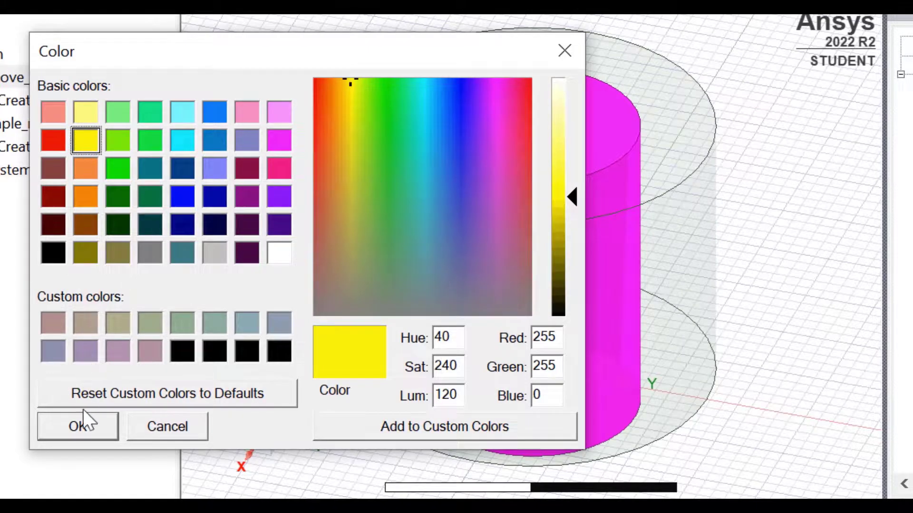
{"action": "left_click", "coordinate": [79, 426]}
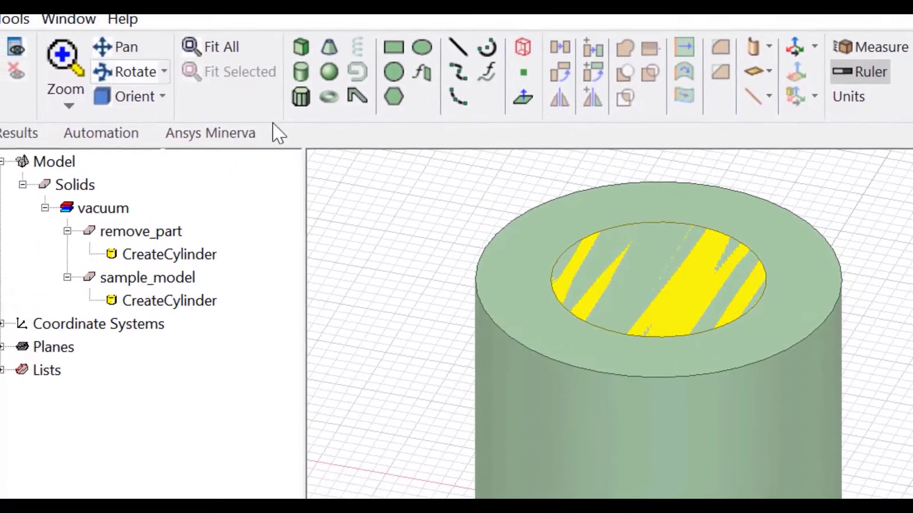
Rotate and zoom the view to examine how the yellow inner cylinder sits inside sample_model
{"action": "left_click_drag", "start_coordinate": [432, 159], "coordinate": [657, 256]}
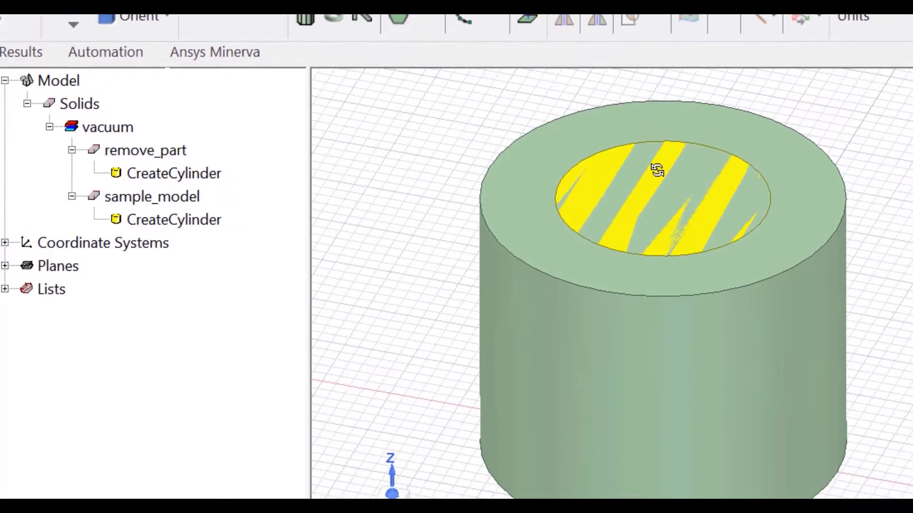
{"action": "scroll", "coordinate": [657, 170], "scroll_direction": "down", "scroll_amount": 1}
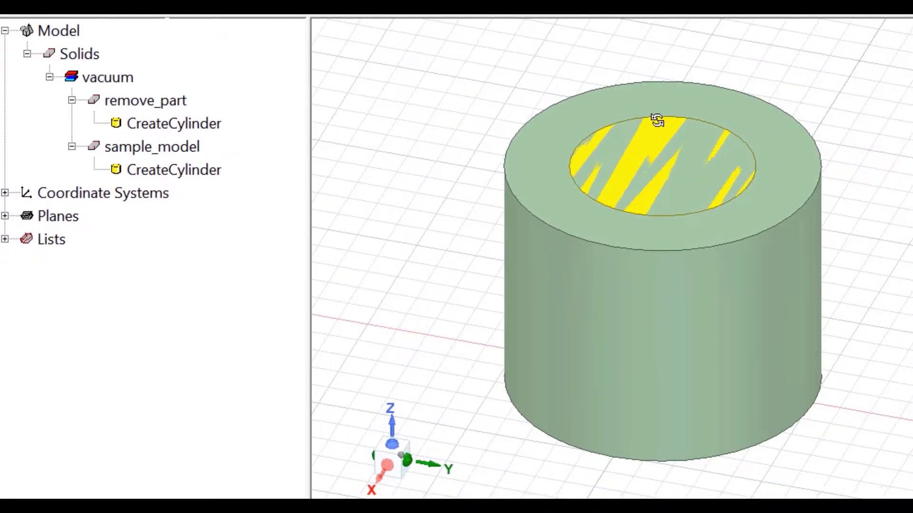
{"action": "key", "text": "Escape"}
{"action": "left_click_drag", "start_coordinate": [657, 170], "coordinate": [657, 198]}
{"action": "left_click_drag", "start_coordinate": [657, 146], "coordinate": [663, 180]}
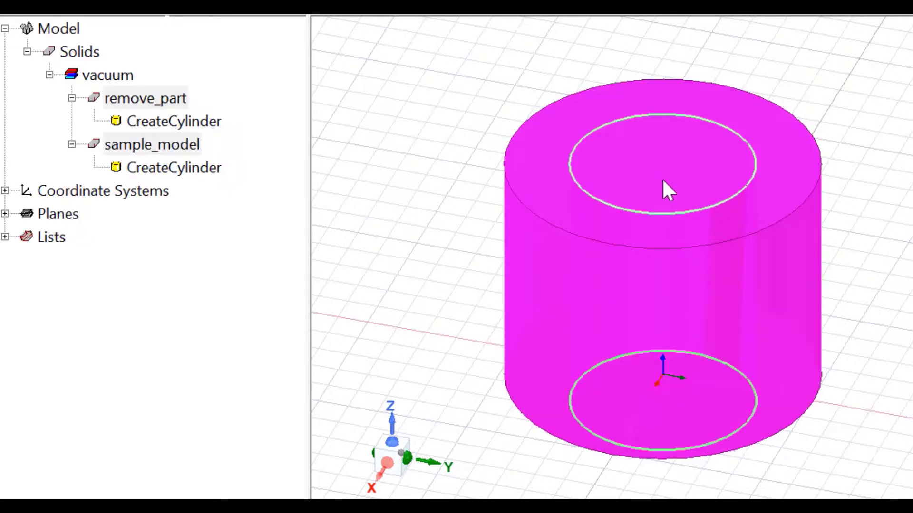
{"action": "left_click", "coordinate": [866, 180]}
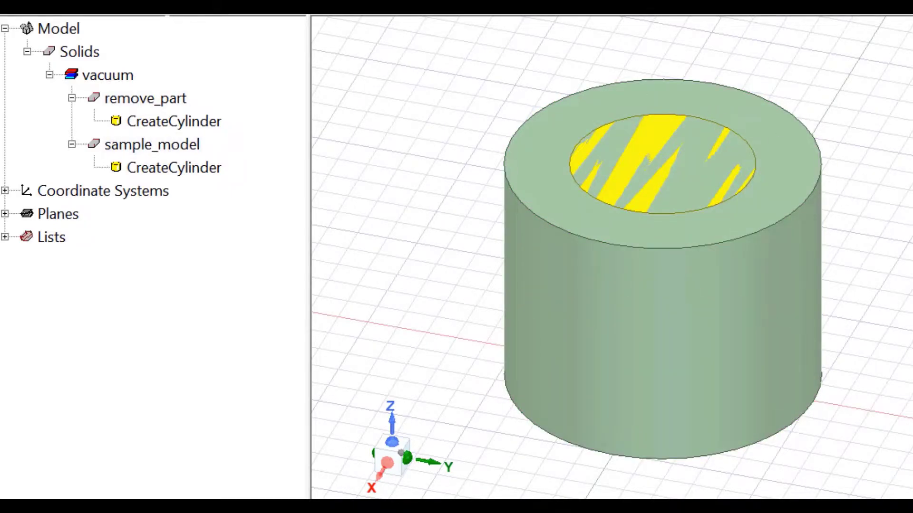
{"action": "left_click_drag", "start_coordinate": [672, 32], "coordinate": [572, 344]}
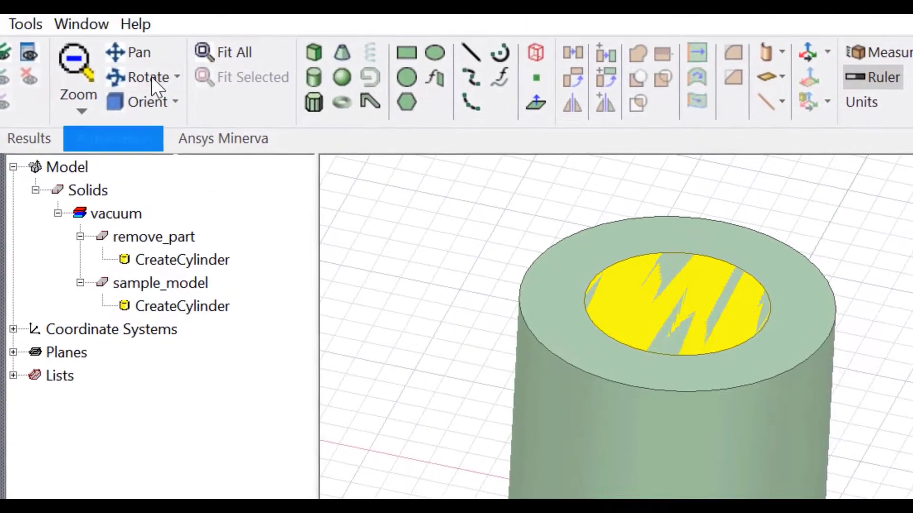
Select both remove_part and sample_model in the model tree and start a Subtract operation on them
{"action": "left_click", "coordinate": [81, 237]}
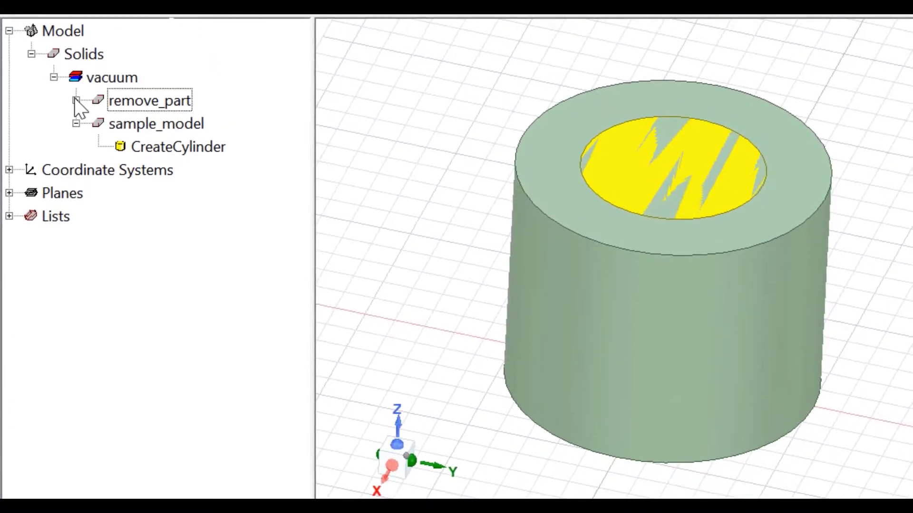
{"action": "left_click", "coordinate": [76, 124]}
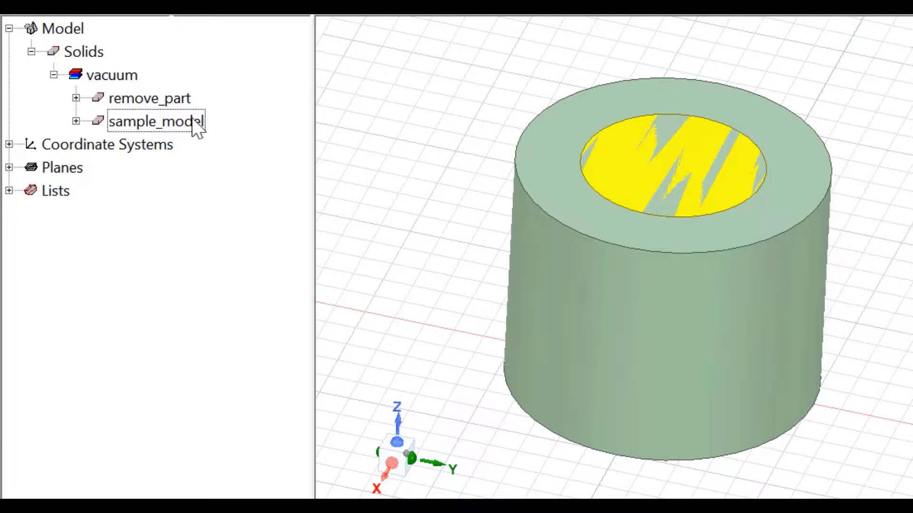
{"action": "left_click", "coordinate": [195, 124]}
{"action": "left_click", "coordinate": [184, 101]}
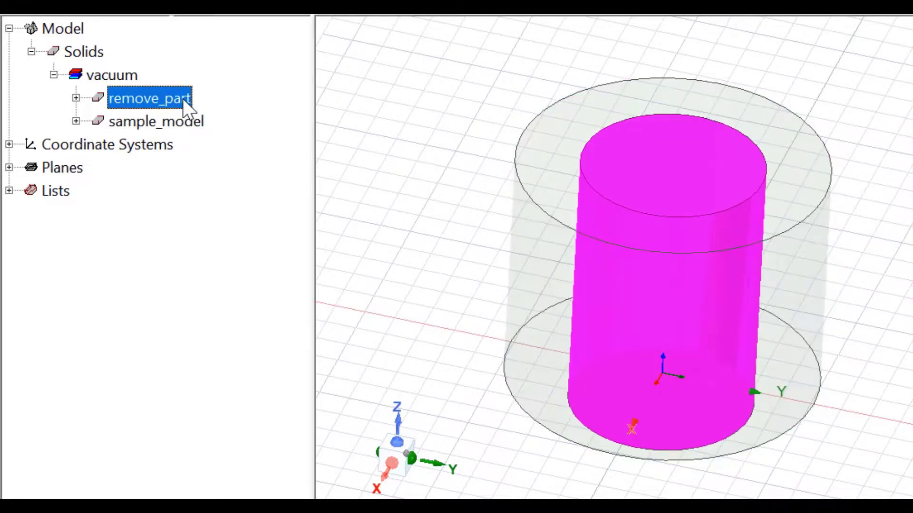
{"action": "left_click", "coordinate": [196, 122], "text": "ctrl"}
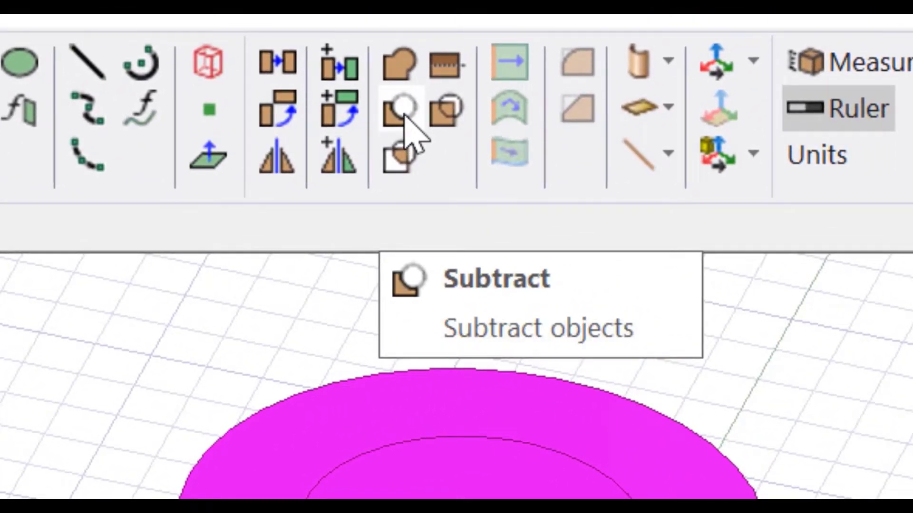
{"action": "left_click", "coordinate": [400, 112]}
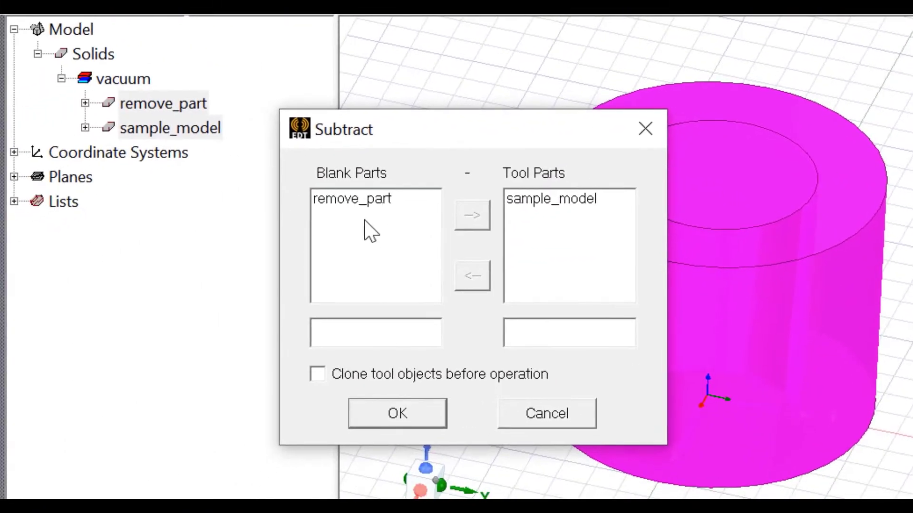
{"action": "left_click", "coordinate": [362, 200]}
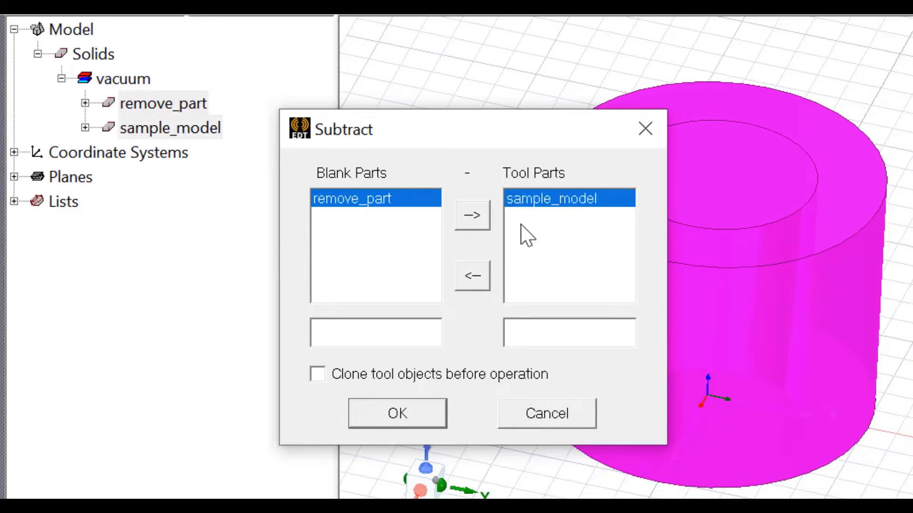
{"action": "left_click", "coordinate": [486, 280]}
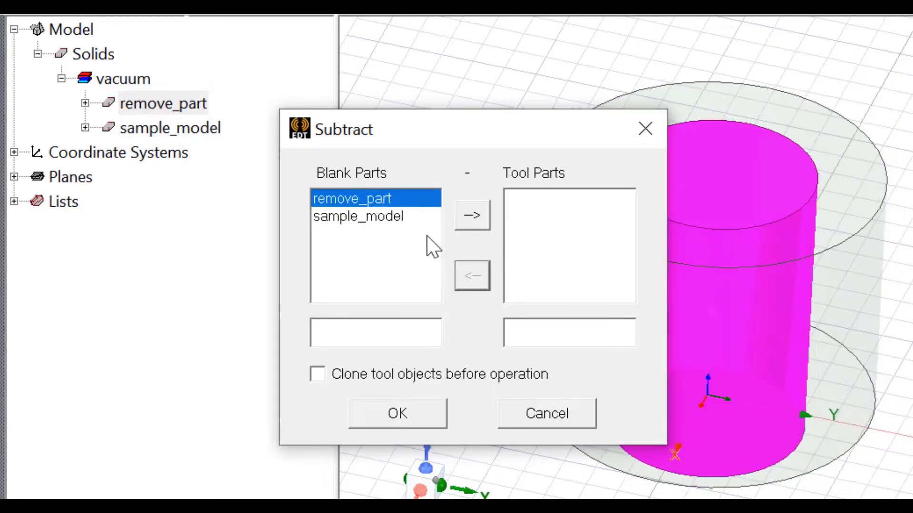
{"action": "left_click", "coordinate": [416, 218]}
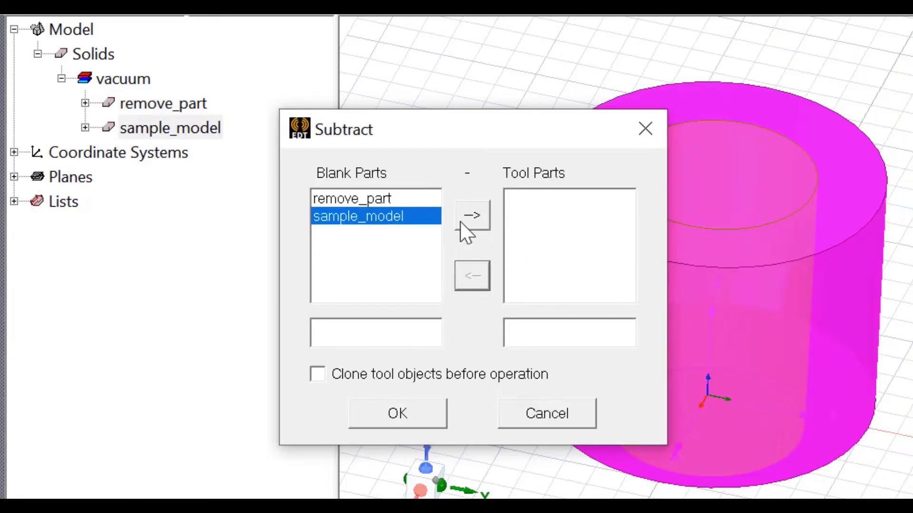
{"action": "left_click", "coordinate": [465, 232]}
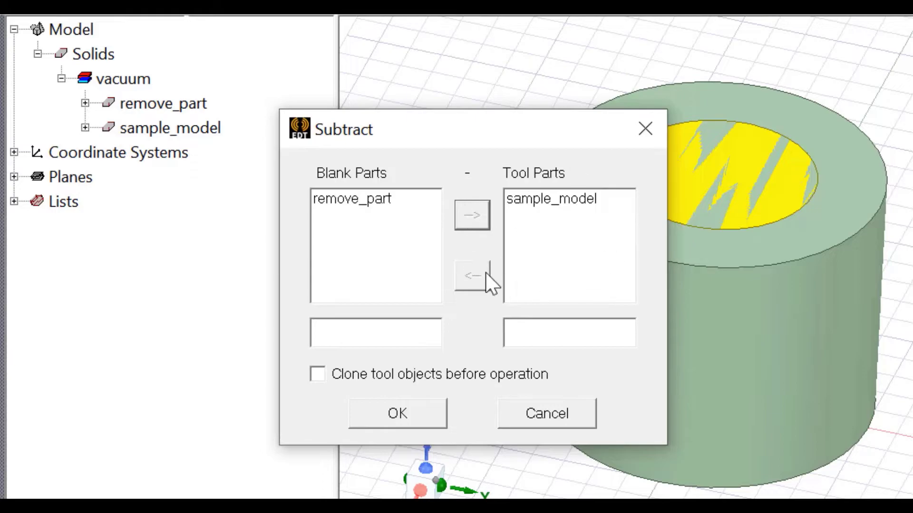
Subtract remove_part from sample_model, with sample_model as the blank part and remove_part as the tool part, then clear the selection
{"action": "left_click", "coordinate": [386, 199]}
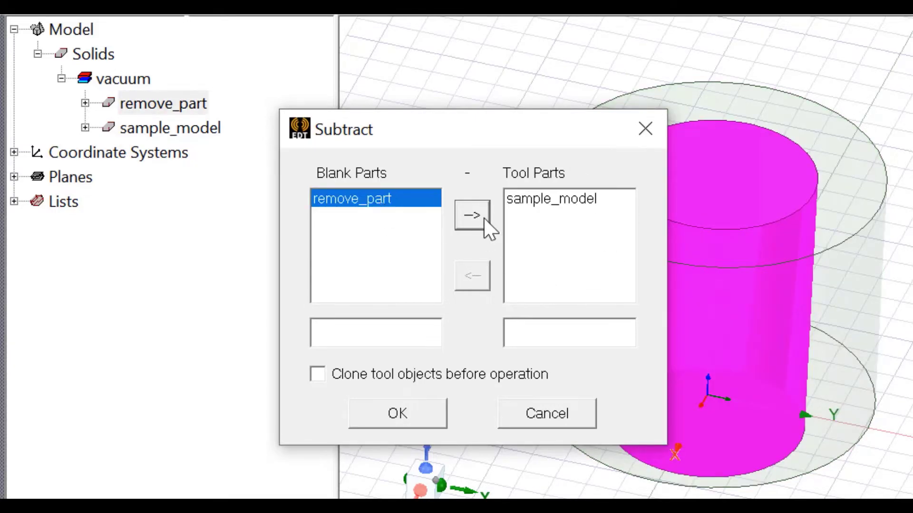
{"action": "left_click", "coordinate": [489, 230]}
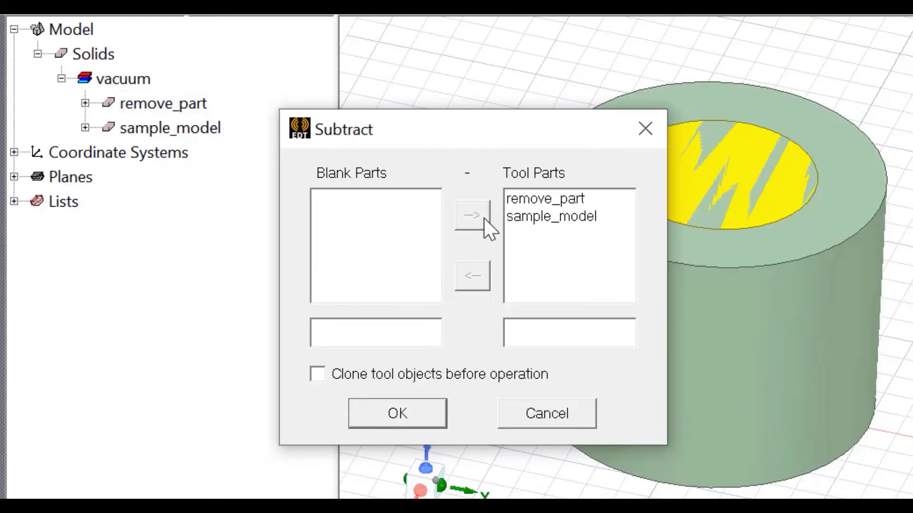
{"action": "left_click", "coordinate": [475, 275]}
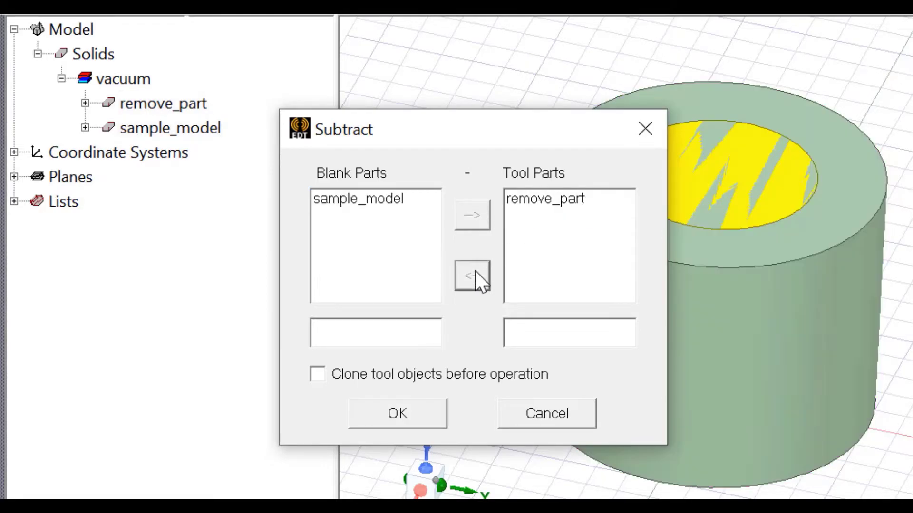
{"action": "left_click", "coordinate": [438, 413]}
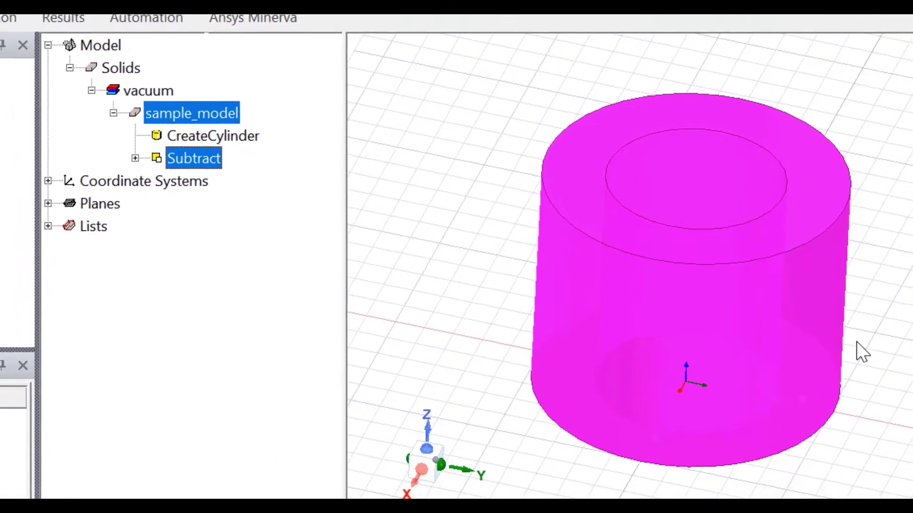
{"action": "left_click", "coordinate": [861, 347]}
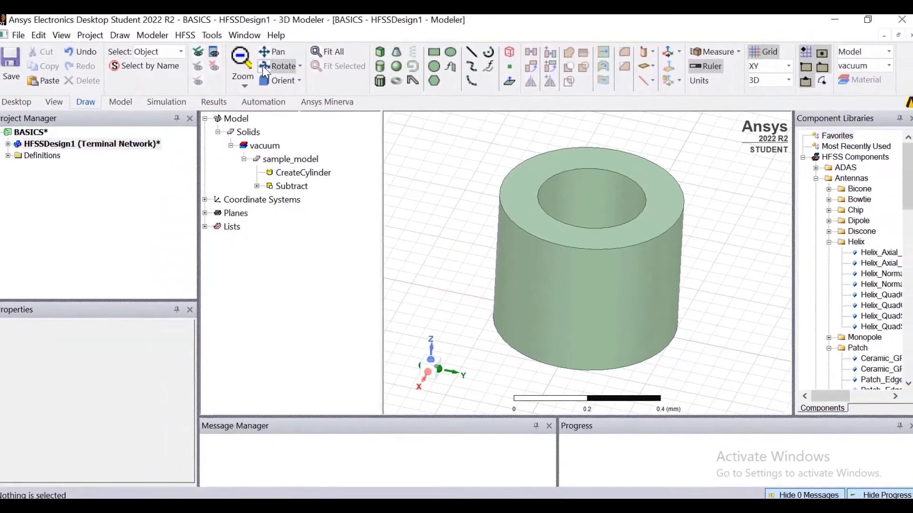
Rotate the view around sample_model to examine the hollow cylinder from several angles
{"action": "left_click", "coordinate": [264, 70]}
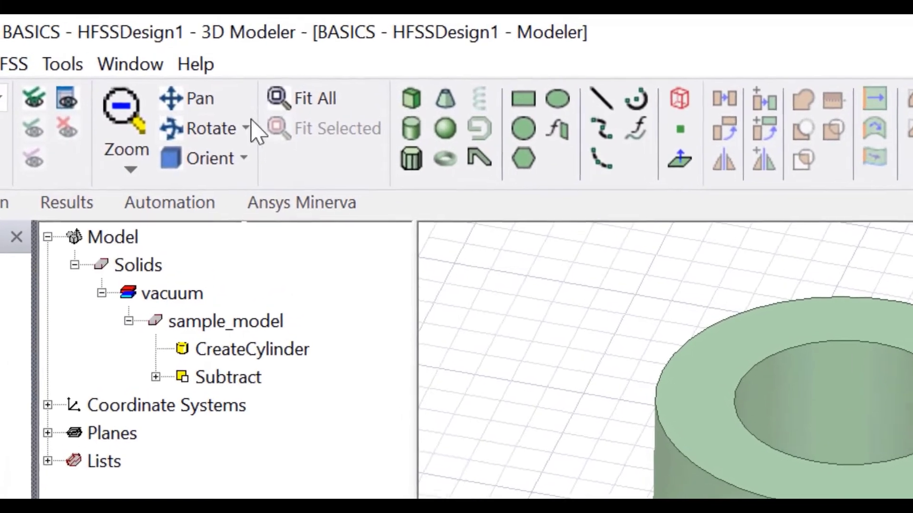
{"action": "left_click", "coordinate": [191, 135]}
{"action": "left_click_drag", "start_coordinate": [870, 451], "coordinate": [673, 159]}
{"action": "left_click_drag", "start_coordinate": [595, 96], "coordinate": [534, 197]}
{"action": "left_click_drag", "start_coordinate": [481, 213], "coordinate": [371, 89]}
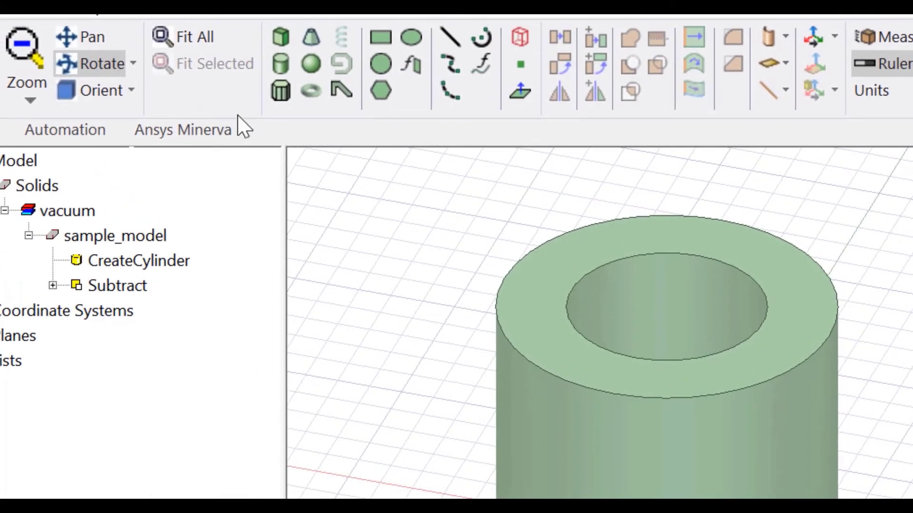
Set the view orientation to Dimetric and widen the 3D modelling area
{"action": "left_click", "coordinate": [119, 91]}
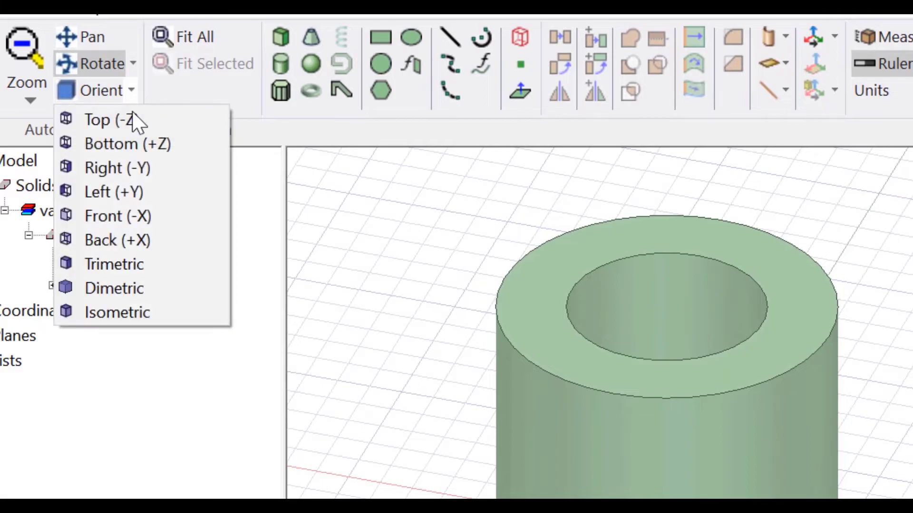
{"action": "left_click", "coordinate": [142, 266]}
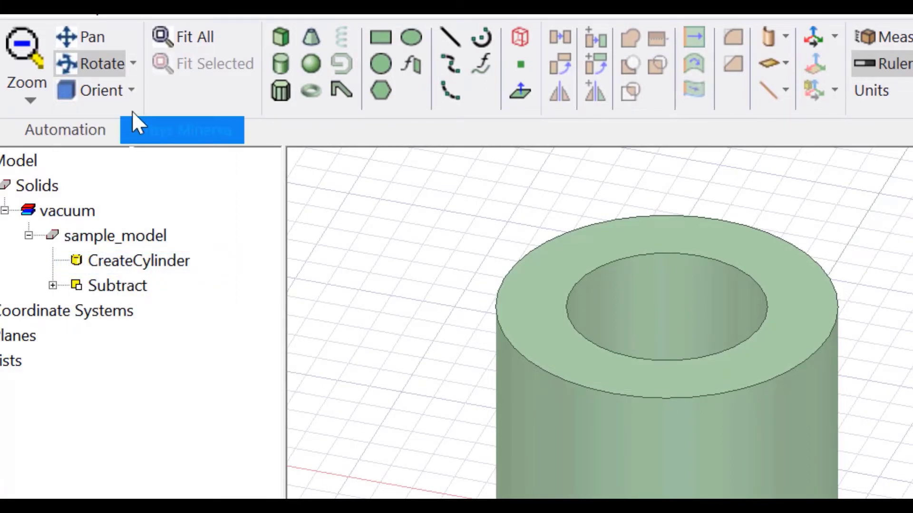
{"action": "left_click", "coordinate": [128, 91]}
{"action": "left_click", "coordinate": [126, 285]}
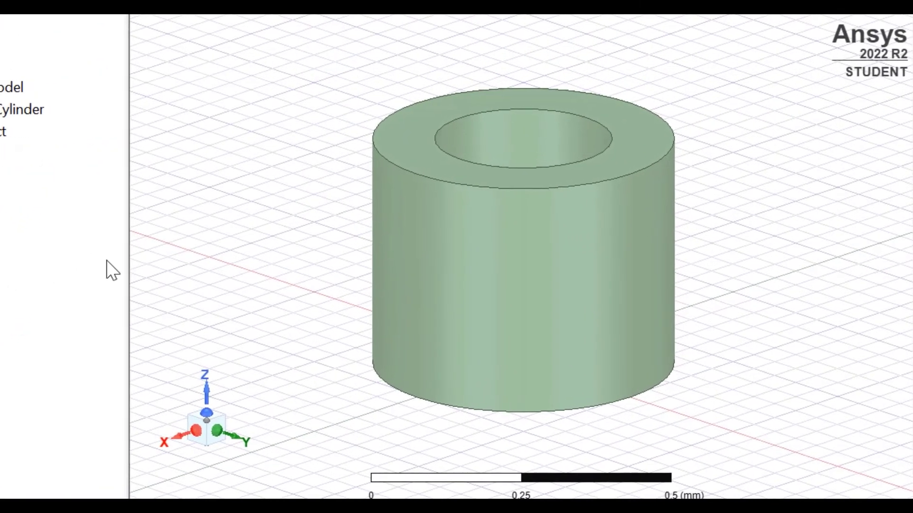
{"action": "left_click_drag", "start_coordinate": [100, 269], "coordinate": [57, 264]}
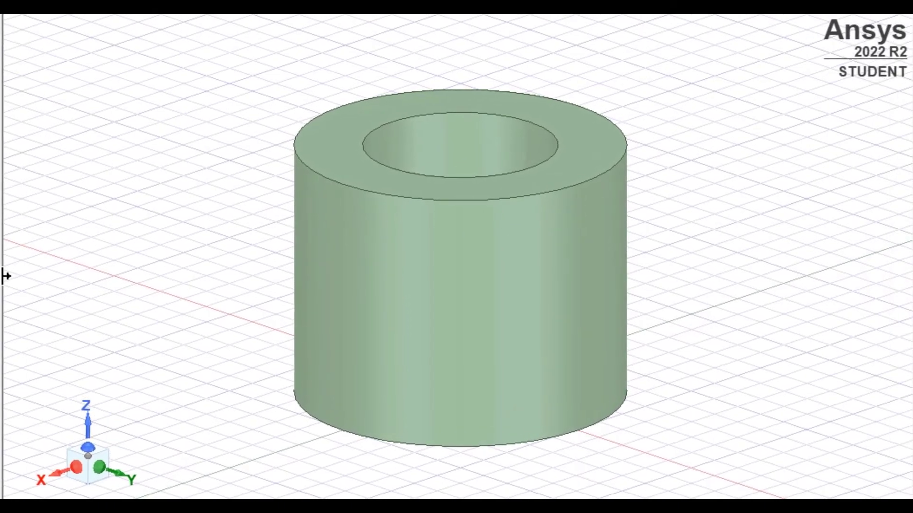